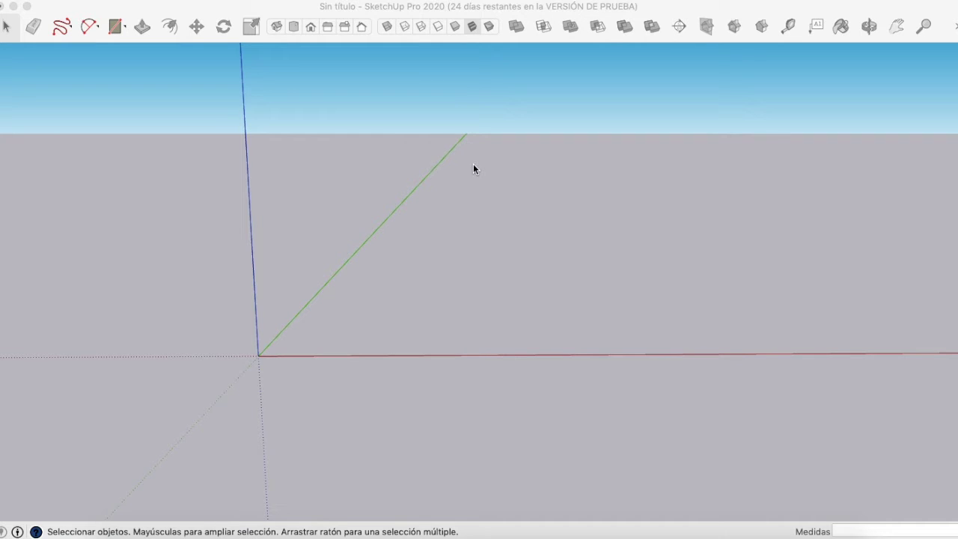
# - Show the Large Tool Set palette beside the empty scene and nudge it into the window
pyautogui.click(208, 4)
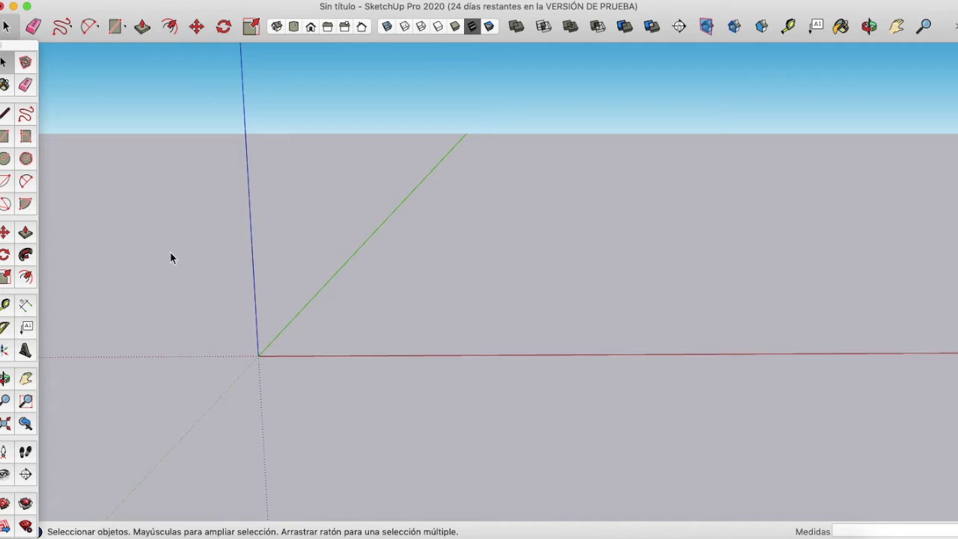
pyautogui.moveTo(21, 48); pyautogui.dragTo(27, 46)
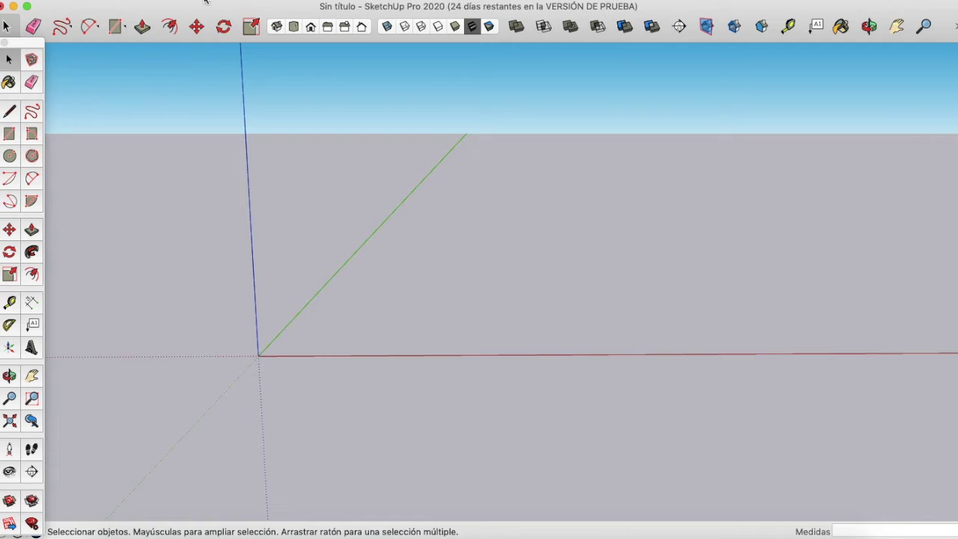
pyautogui.click(159, 1)
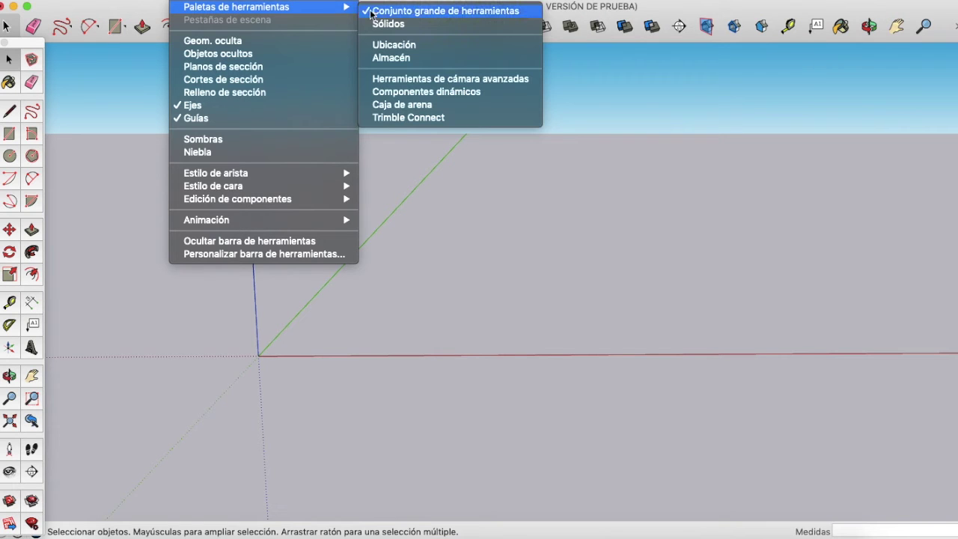
pyautogui.moveTo(236, 7)
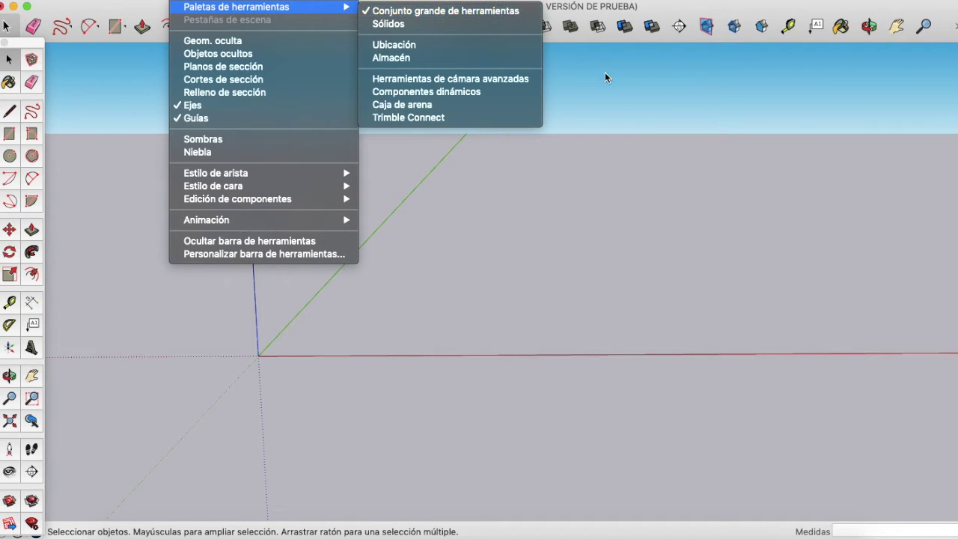
pyautogui.click(106, 203)
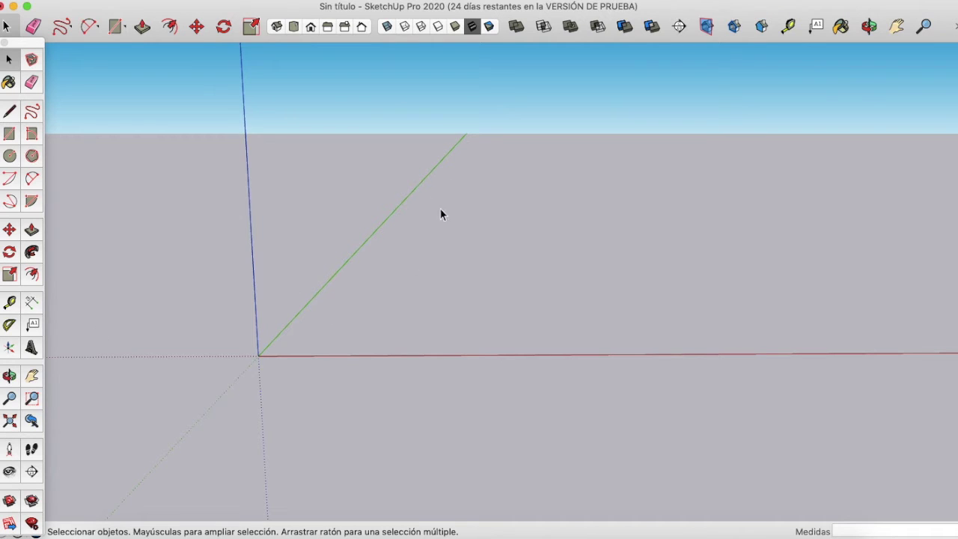
# - Orbit the empty scene to a new viewpoint
pyautogui.moveTo(317, 155); pyautogui.dragTo(429, 258)
pyautogui.moveTo(333, 191); pyautogui.dragTo(472, 290)
pyautogui.moveTo(238, 160); pyautogui.dragTo(479, 274)
pyautogui.moveTo(312, 198); pyautogui.dragTo(404, 252)
pyautogui.click(10, 377)
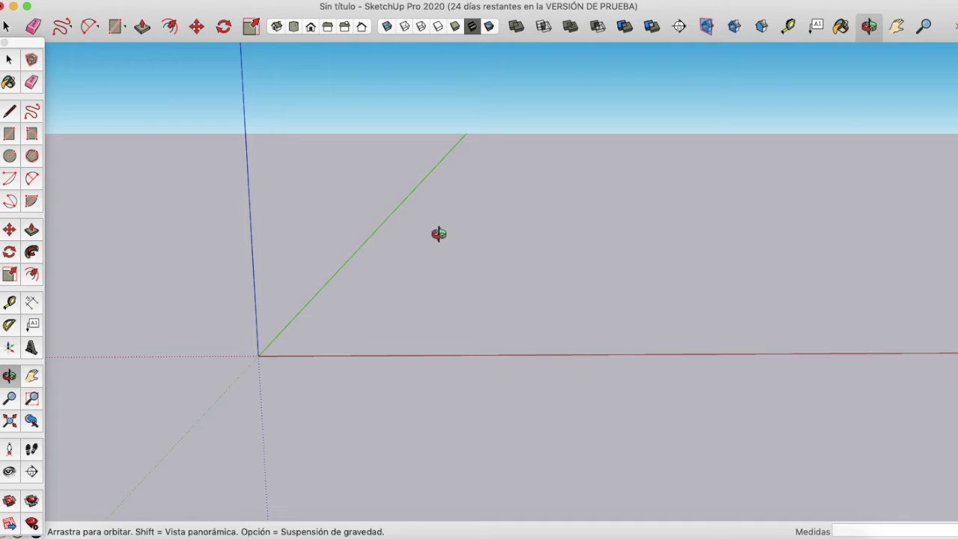
pyautogui.moveTo(414, 233)
pyautogui.mouseDown()
pyautogui.moveTo(489, 225)
pyautogui.moveTo(352, 229)
pyautogui.moveTo(510, 223)
pyautogui.moveTo(430, 359)
pyautogui.moveTo(428, 161)
pyautogui.moveTo(430, 262)
pyautogui.moveTo(543, 242)
pyautogui.moveTo(432, 186)
pyautogui.moveTo(374, 263)
pyautogui.moveTo(481, 219)
pyautogui.moveTo(434, 208)
pyautogui.moveTo(443, 219)
pyautogui.moveTo(579, 199)
pyautogui.moveTo(426, 190)
pyautogui.moveTo(479, 291)
pyautogui.moveTo(449, 208)
pyautogui.moveTo(438, 214)
pyautogui.mouseUp()
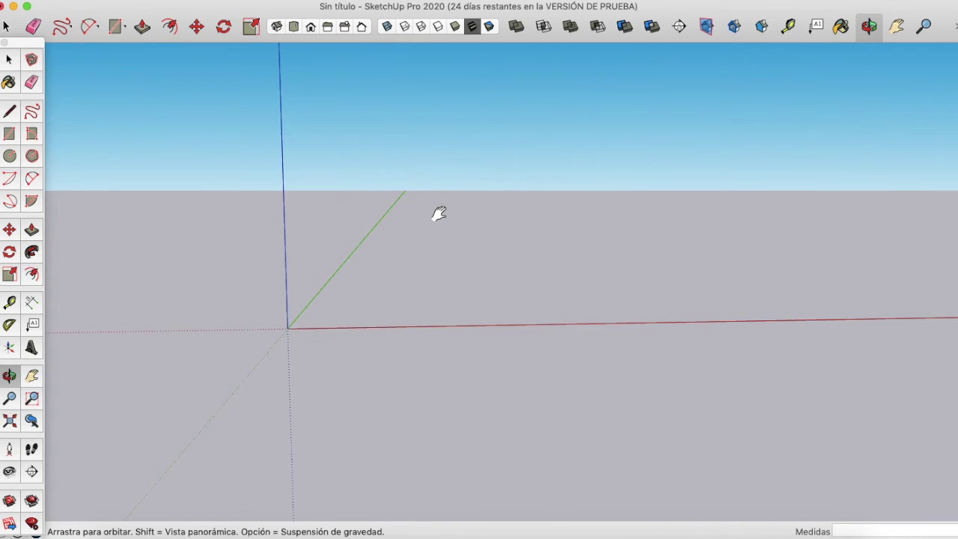
# - Pan the view down and to the left so more sky shows above the ground
pyautogui.moveTo(459, 199)
pyautogui.keyDown('shift'); pyautogui.mouseDown()
pyautogui.moveTo(327, 220)
pyautogui.moveTo(599, 182)
pyautogui.moveTo(365, 272)
pyautogui.moveTo(552, 160)
pyautogui.moveTo(439, 272)
pyautogui.moveTo(666, 143)
pyautogui.moveTo(397, 298)
pyautogui.moveTo(546, 242)
pyautogui.moveTo(567, 246)
pyautogui.moveTo(519, 336)
pyautogui.moveTo(531, 256)
pyautogui.moveTo(532, 342)
pyautogui.moveTo(530, 309)
pyautogui.moveTo(477, 267)
pyautogui.moveTo(476, 258)
pyautogui.moveTo(514, 248)
pyautogui.mouseUp(); pyautogui.keyUp('shift')
pyautogui.click(32, 375)
pyautogui.moveTo(437, 286)
pyautogui.mouseDown()
pyautogui.moveTo(256, 357)
pyautogui.moveTo(404, 276)
pyautogui.moveTo(389, 299)
pyautogui.mouseUp()
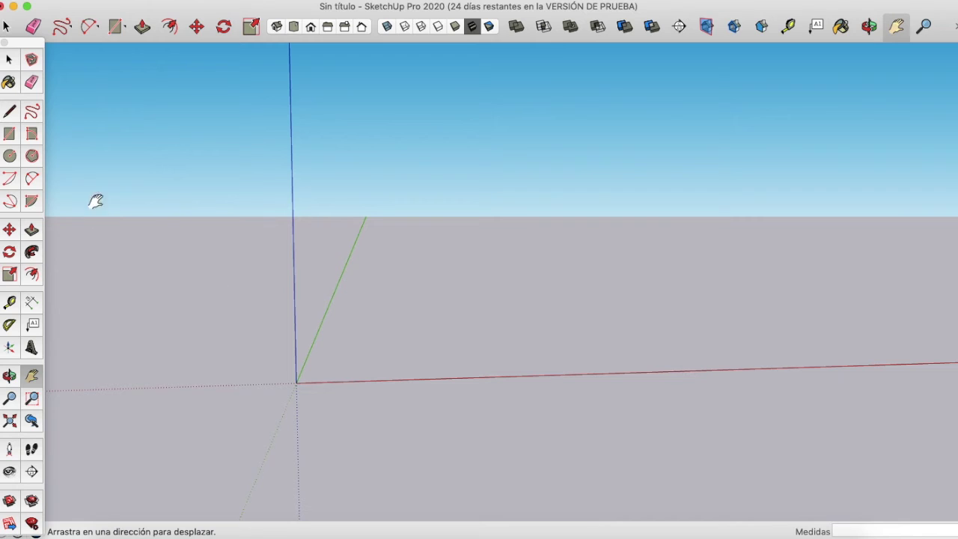
pyautogui.click(32, 113)
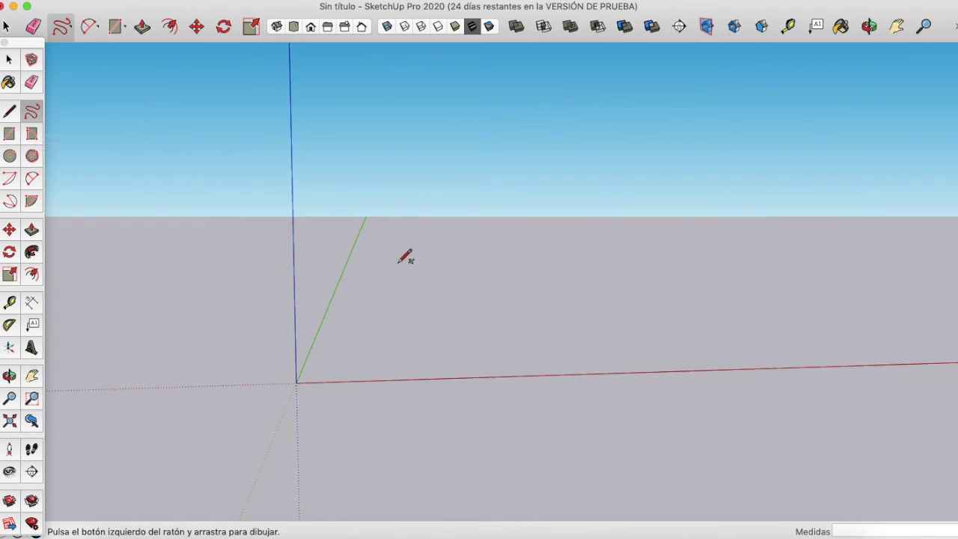
pyautogui.moveTo(398, 263)
pyautogui.mouseDown()
pyautogui.moveTo(571, 336)
pyautogui.moveTo(530, 289)
pyautogui.moveTo(430, 256)
pyautogui.moveTo(399, 263)
pyautogui.mouseUp()
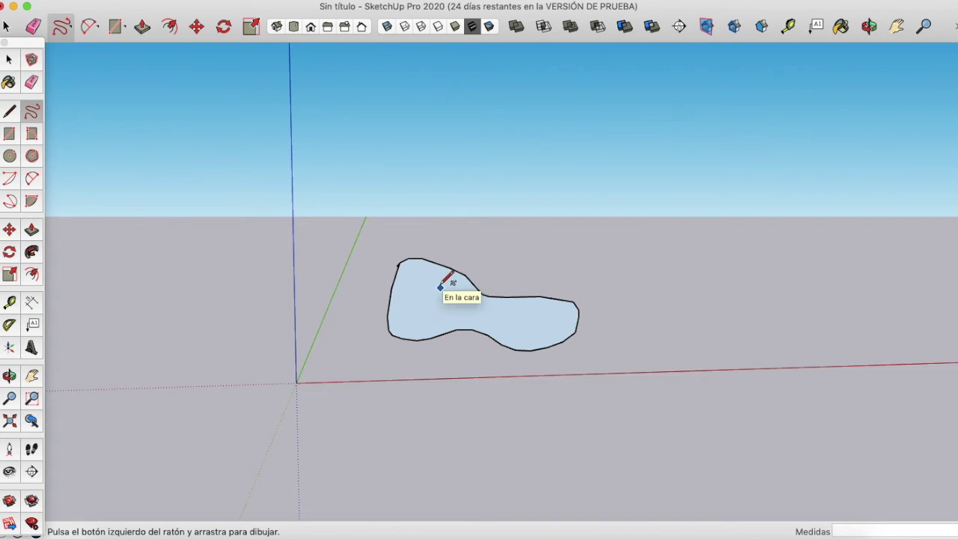
pyautogui.press('space')
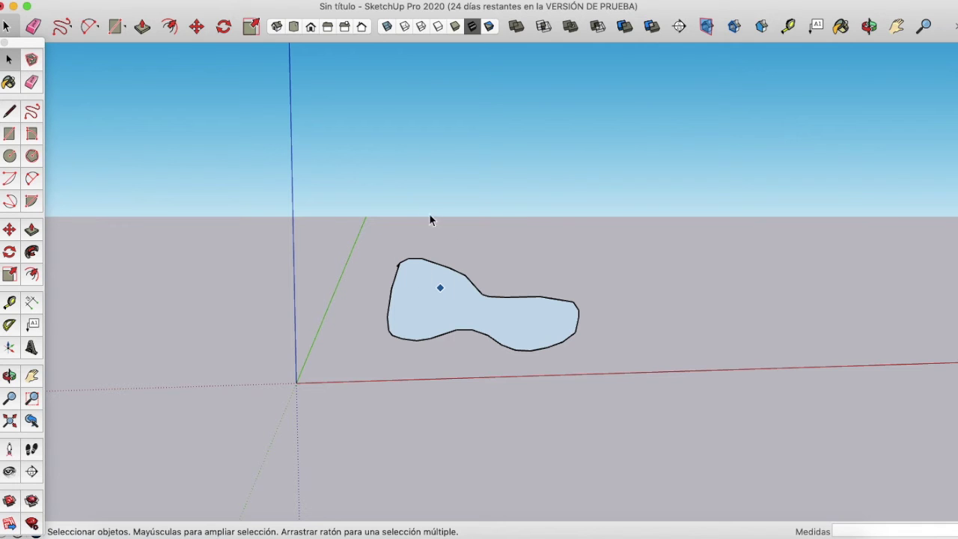
pyautogui.moveTo(374, 228); pyautogui.dragTo(628, 357)
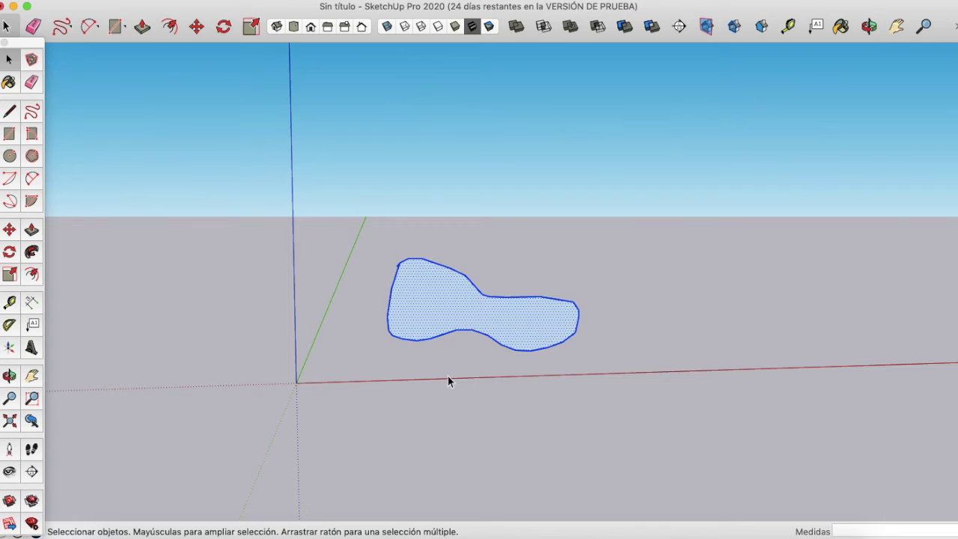
pyautogui.press('Delete')
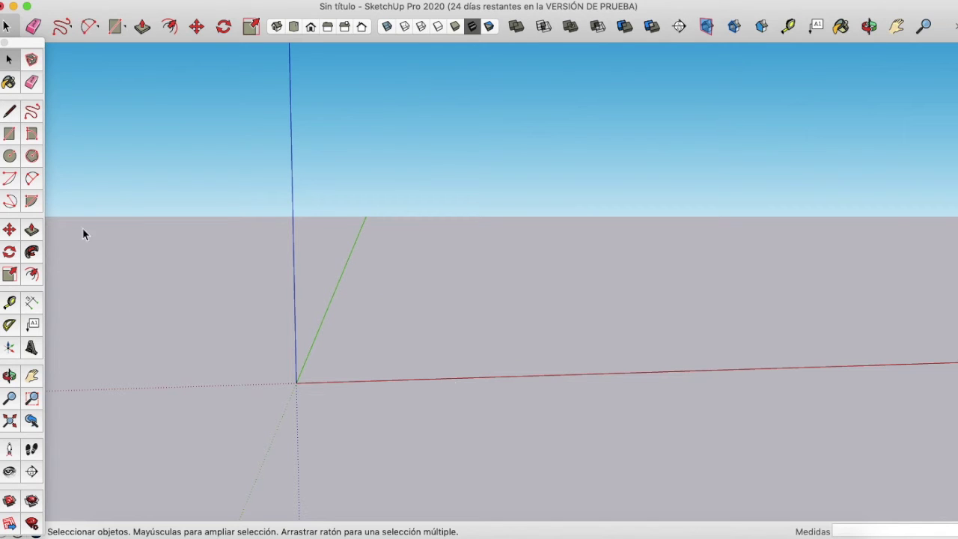
# - Draw a flat rectangle on the ground and a thin rectangle to its right, sized by typing 2
pyautogui.click(9, 133)
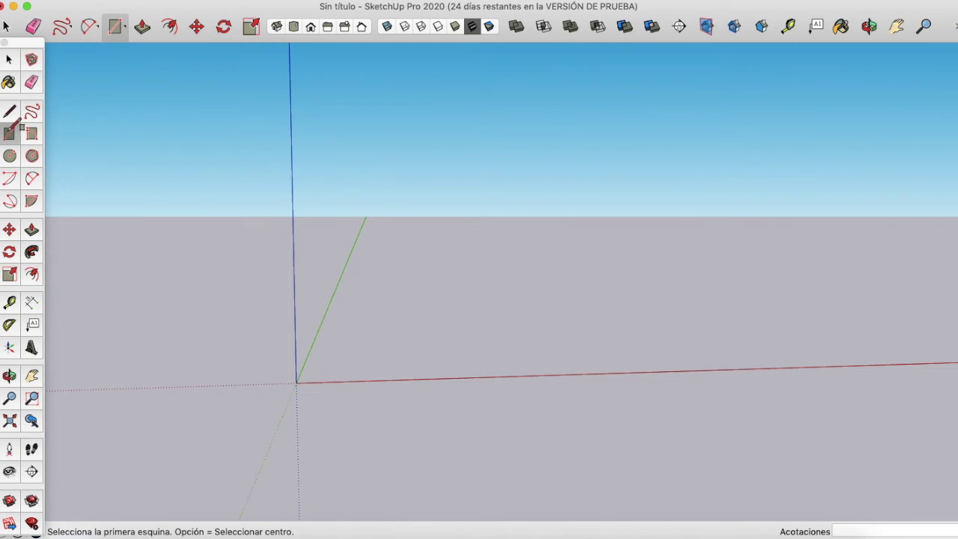
pyautogui.click(376, 278)
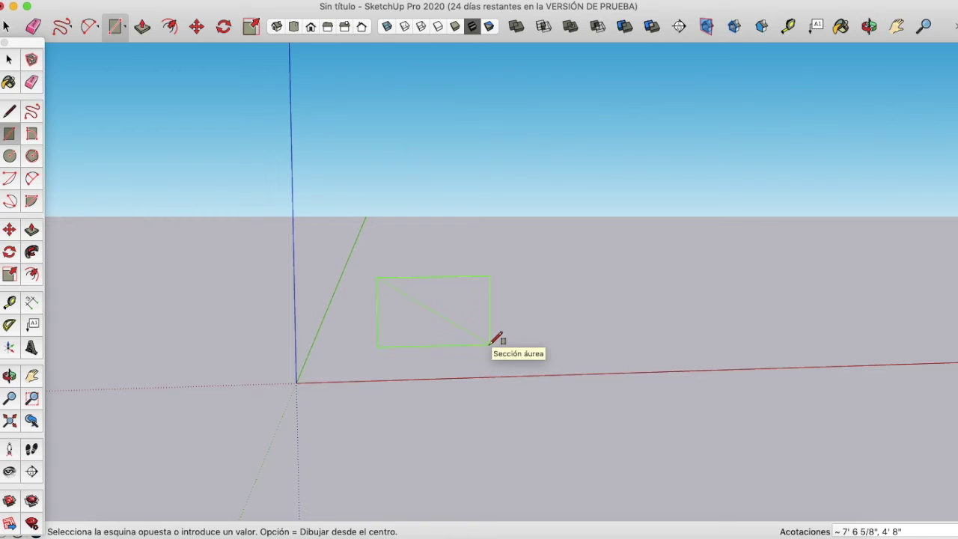
pyautogui.click(490, 344)
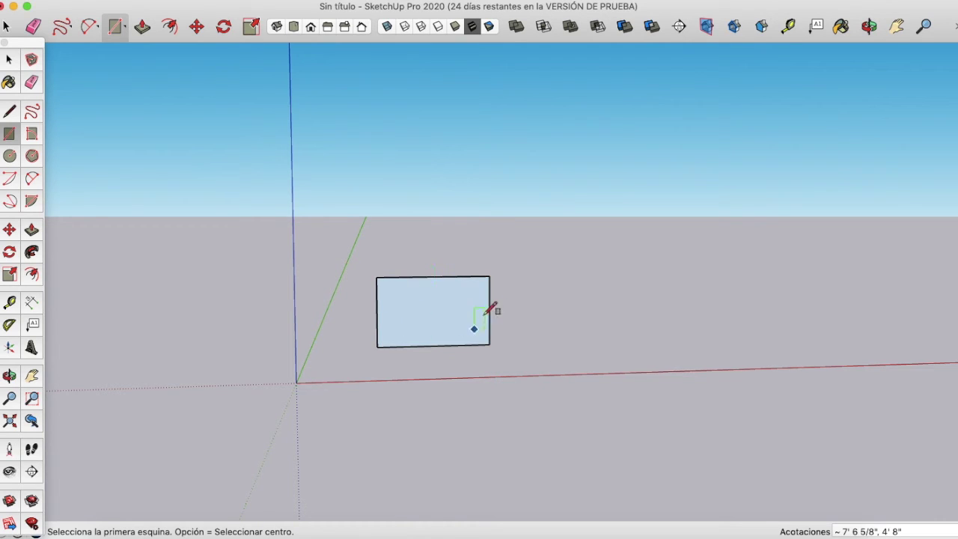
pyautogui.click(539, 277)
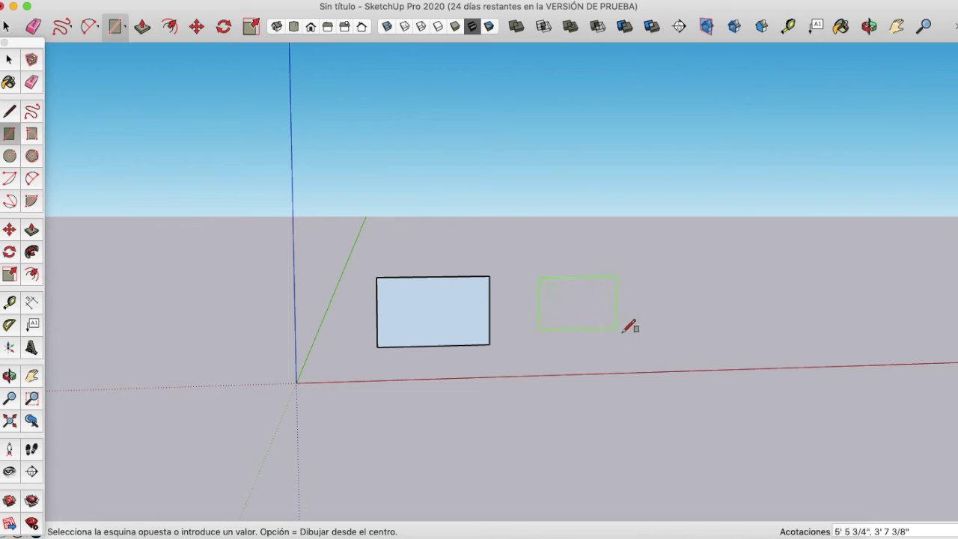
pyautogui.write('2')
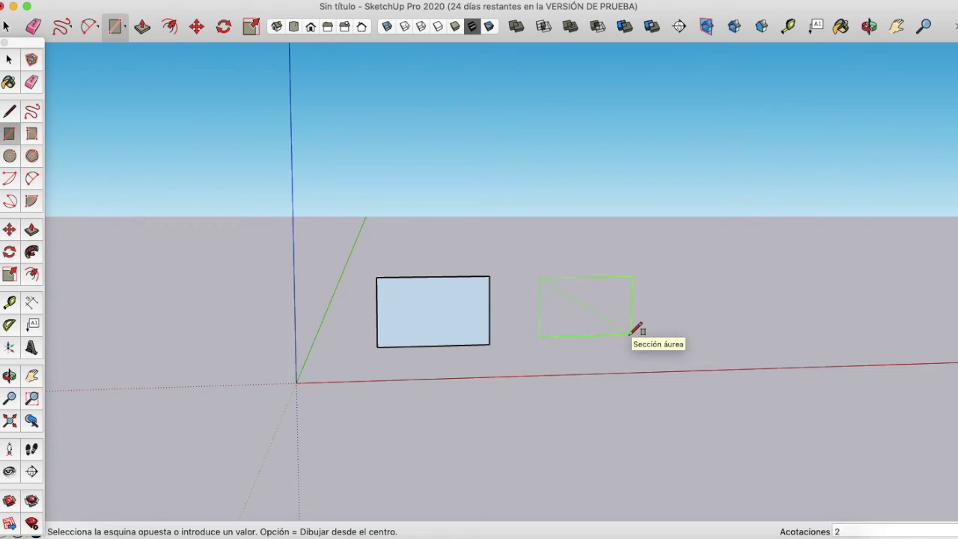
pyautogui.press('Return')
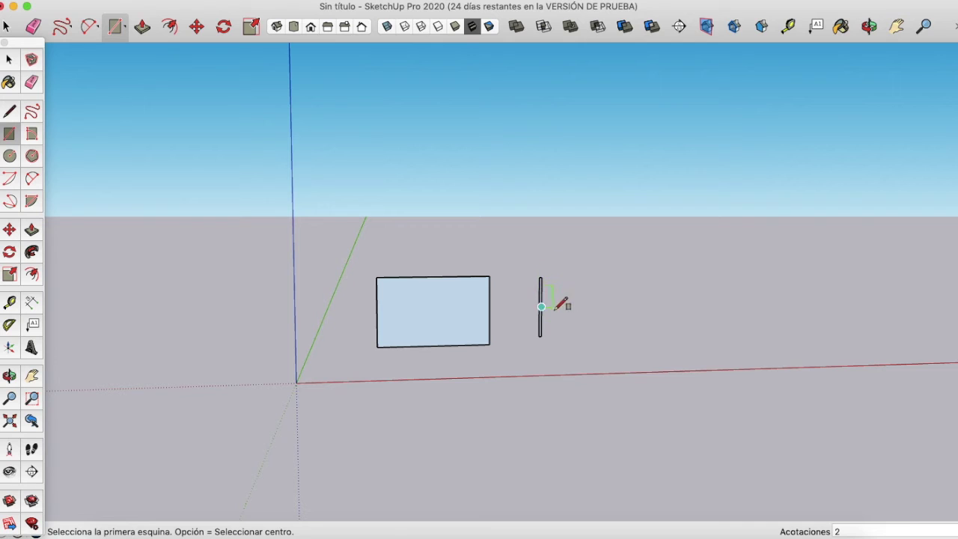
# - Draw a small rectangle further right, then a 30 by 30 square face beside it
pyautogui.click(588, 278)
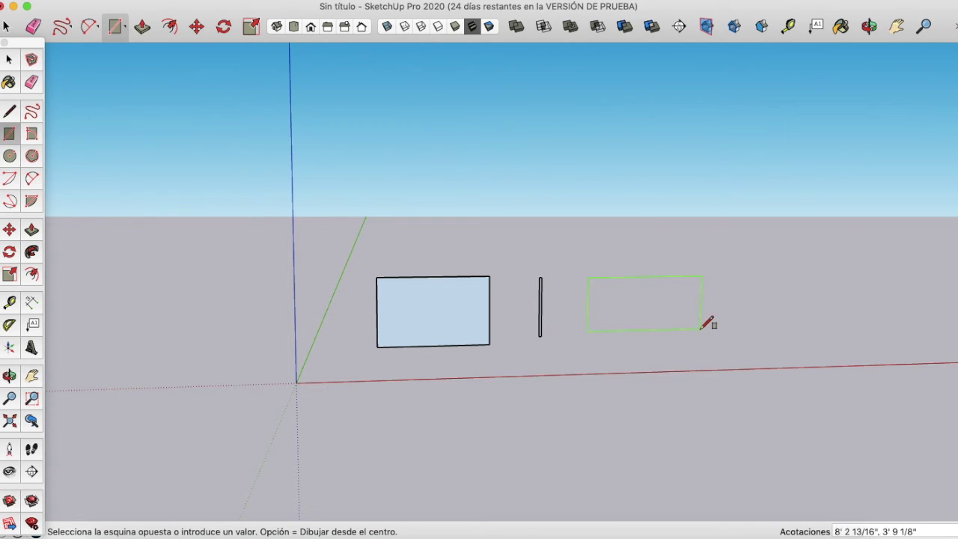
pyautogui.write('2')
pyautogui.write(';')
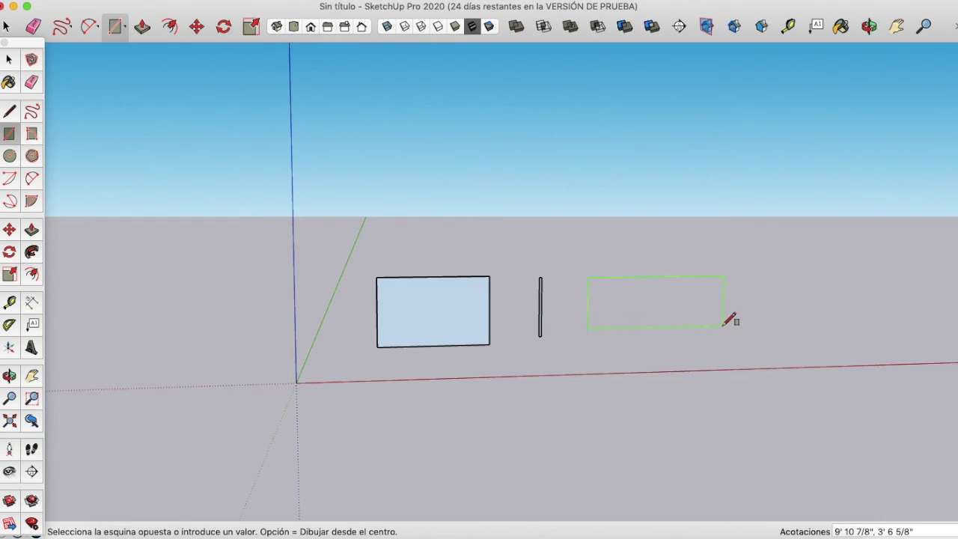
pyautogui.write('2;2')
pyautogui.press('Return')
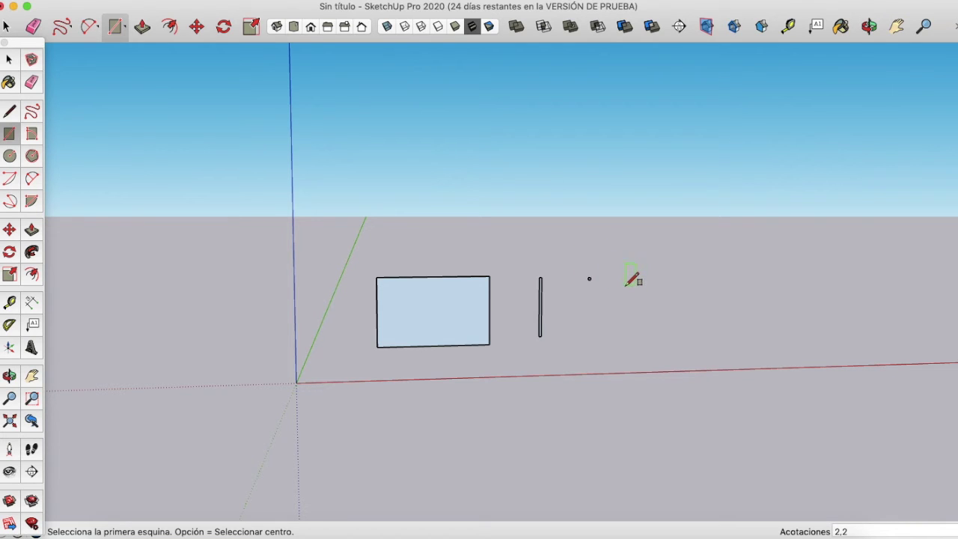
pyautogui.click(626, 285)
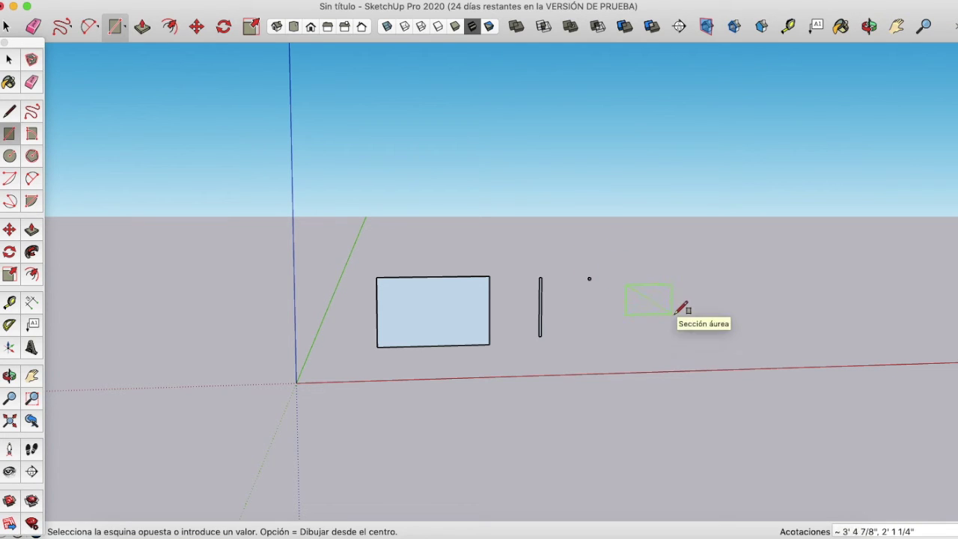
pyautogui.write('30.30')
pyautogui.press('Return')
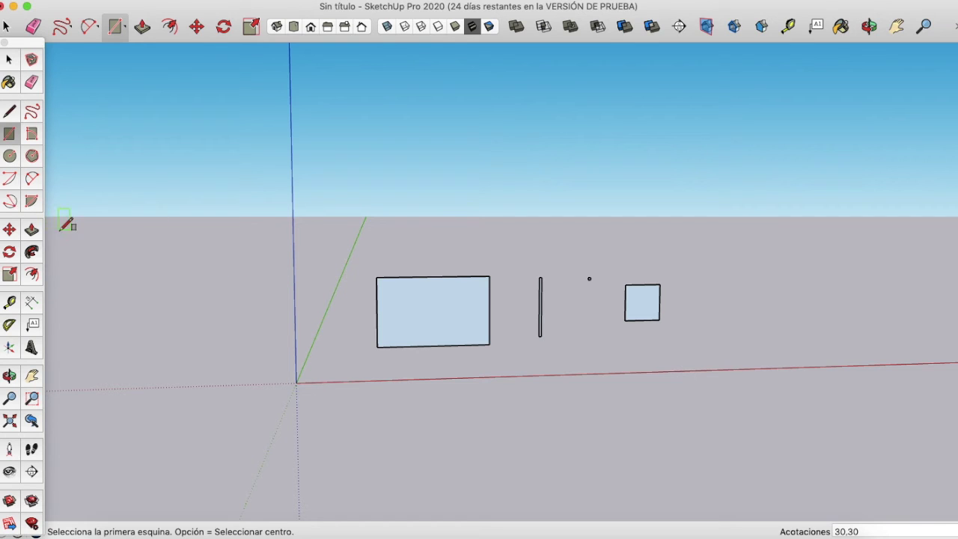
pyautogui.click(9, 230)
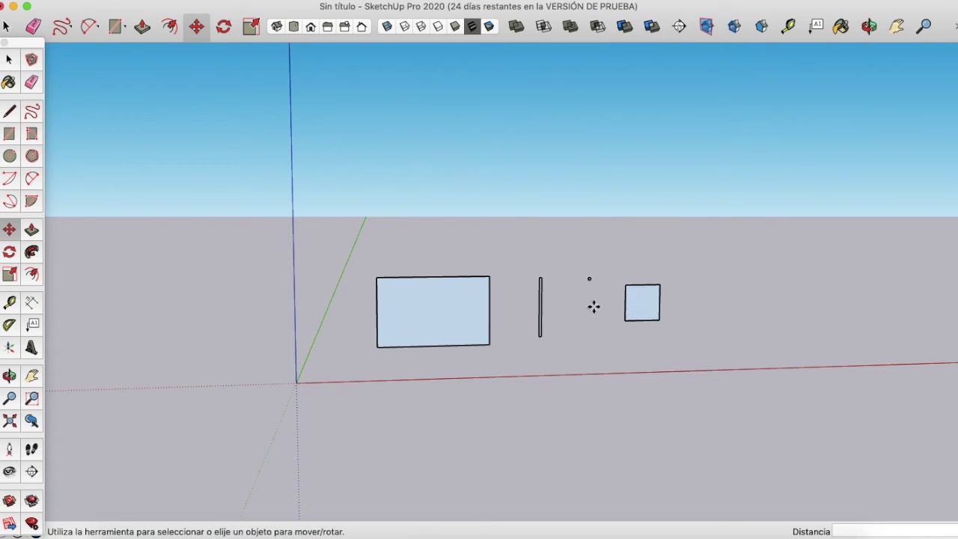
# - Move the 30 × 30 square about 6 5/8" further right
pyautogui.click(643, 303)
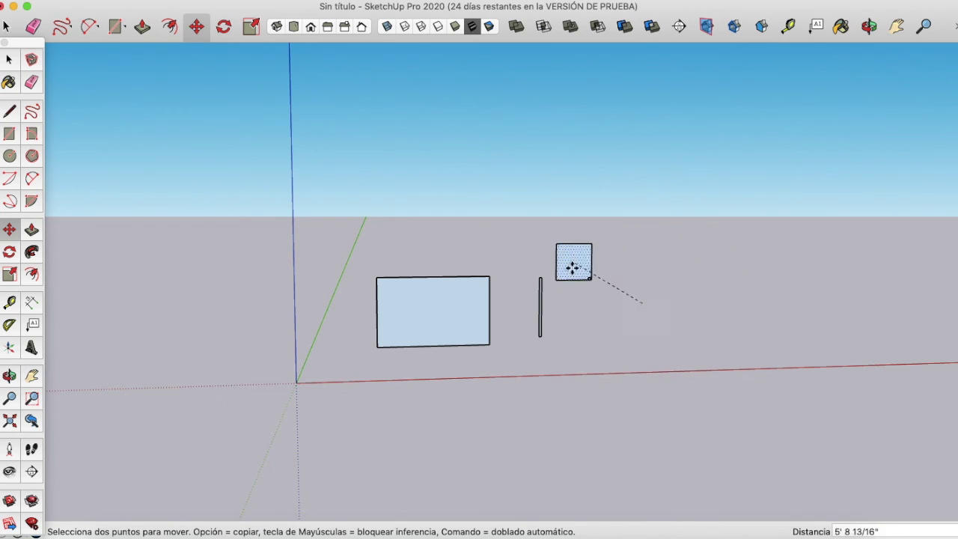
pyautogui.click(650, 303)
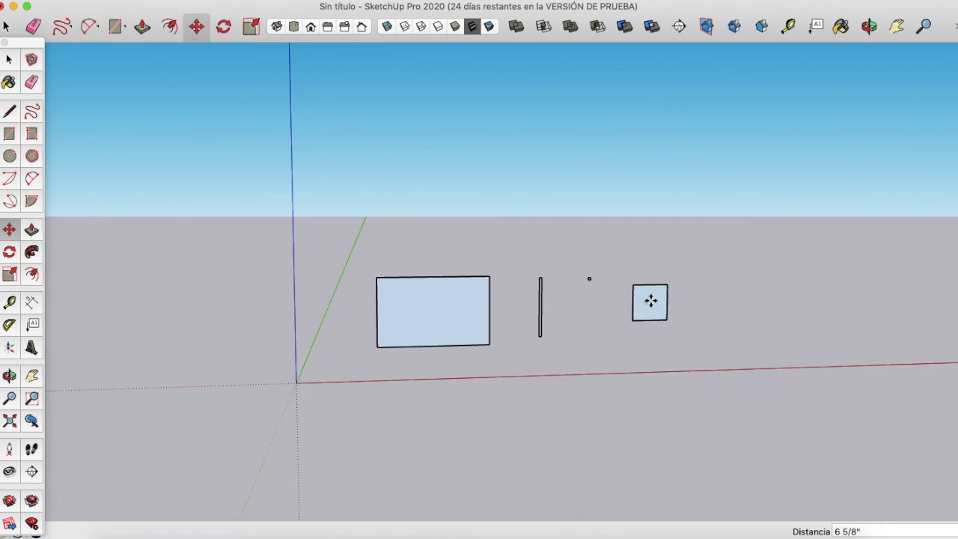
pyautogui.press('space')
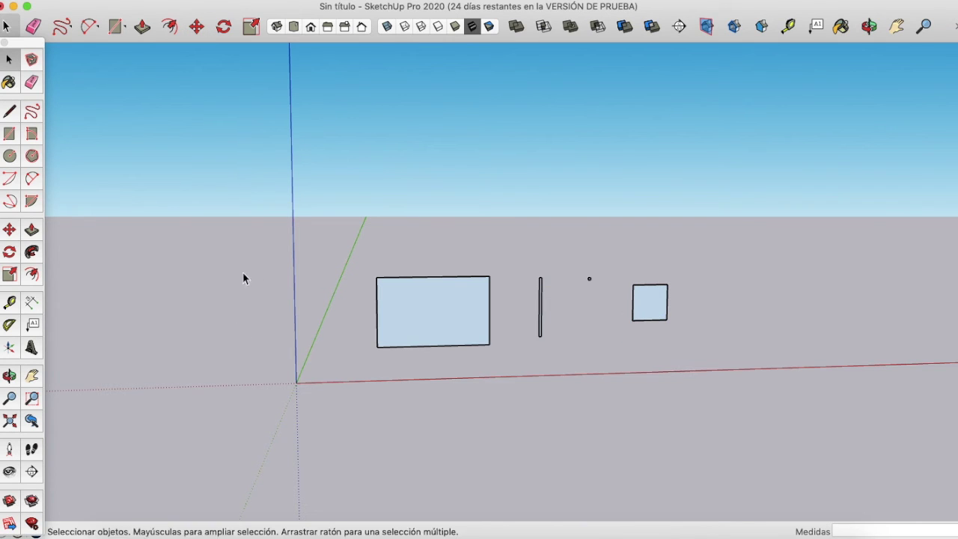
# - Push/pull the small square up into a box about 4' 2 1/8" tall
pyautogui.click(9, 376)
pyautogui.moveTo(492, 256)
pyautogui.mouseDown()
pyautogui.moveTo(549, 364)
pyautogui.moveTo(541, 360)
pyautogui.mouseUp()
pyautogui.click(33, 231)
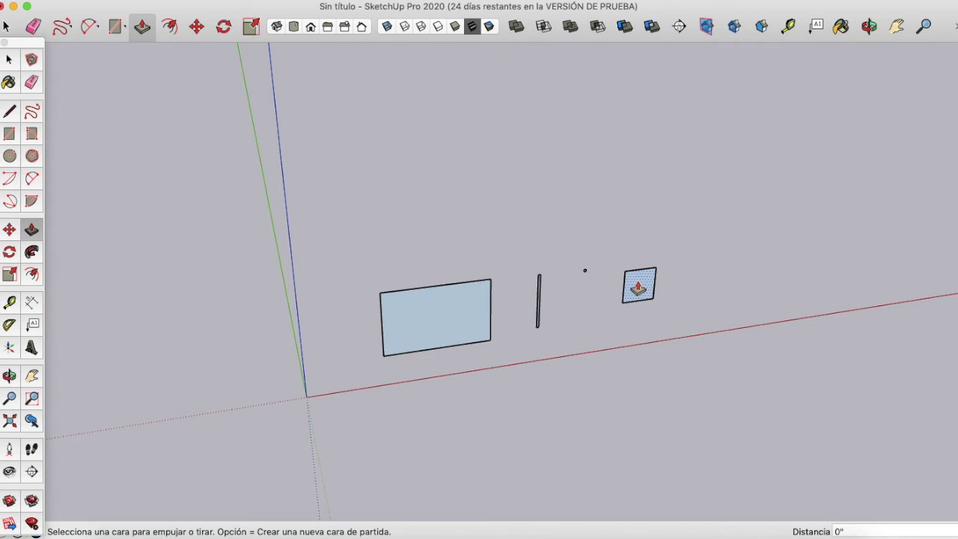
pyautogui.click(639, 285)
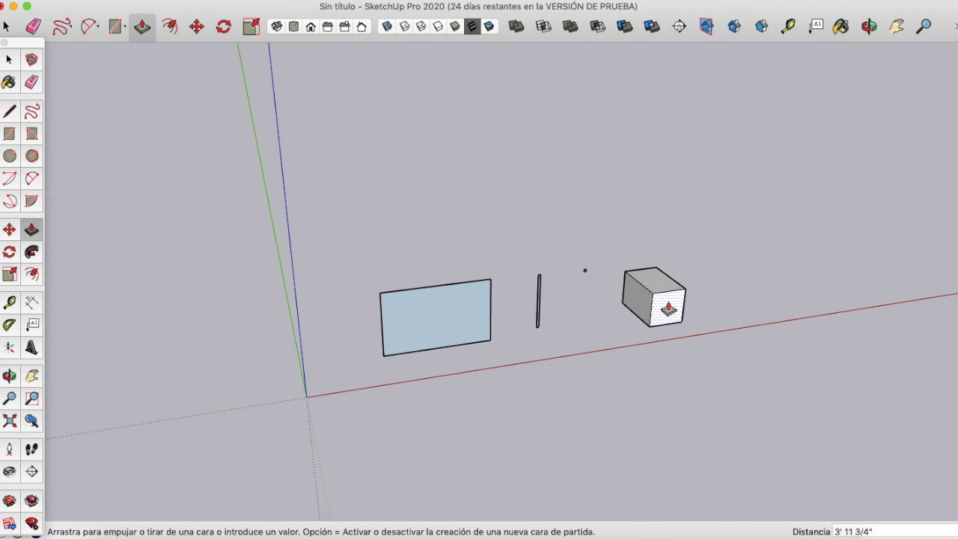
pyautogui.click(672, 311)
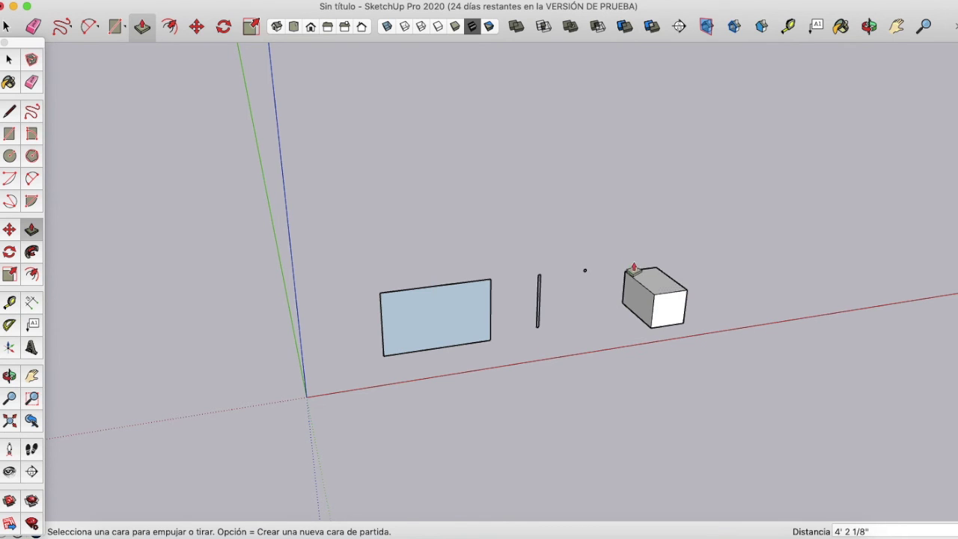
pyautogui.press('space')
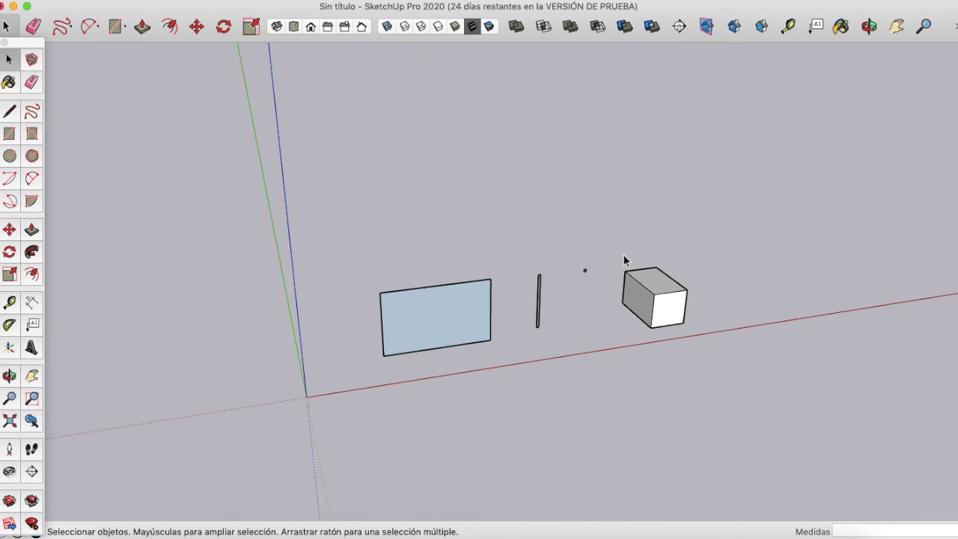
pyautogui.click(9, 157)
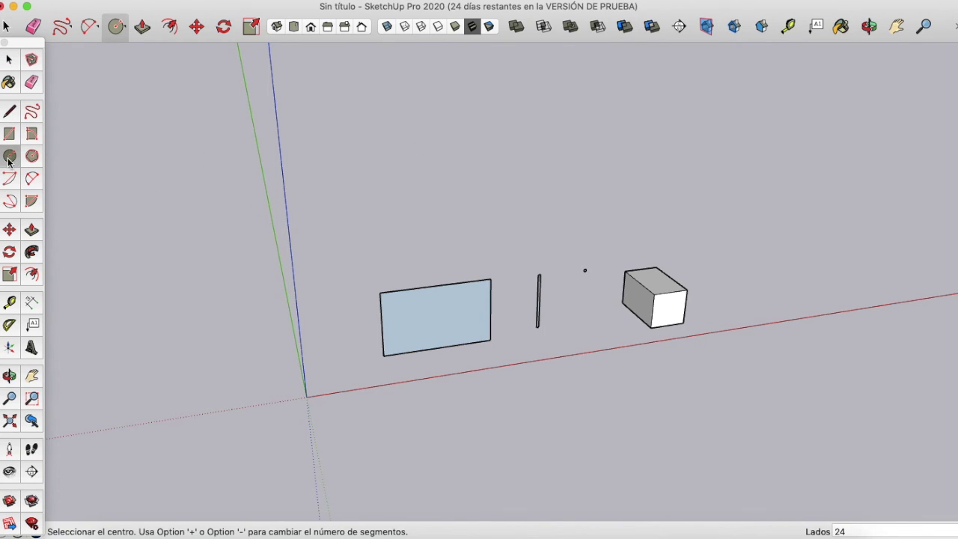
# - Draw a circle of about 5' 4 13/16" radius behind the large rectangle and pull it into a tall cylinder
pyautogui.click(428, 216)
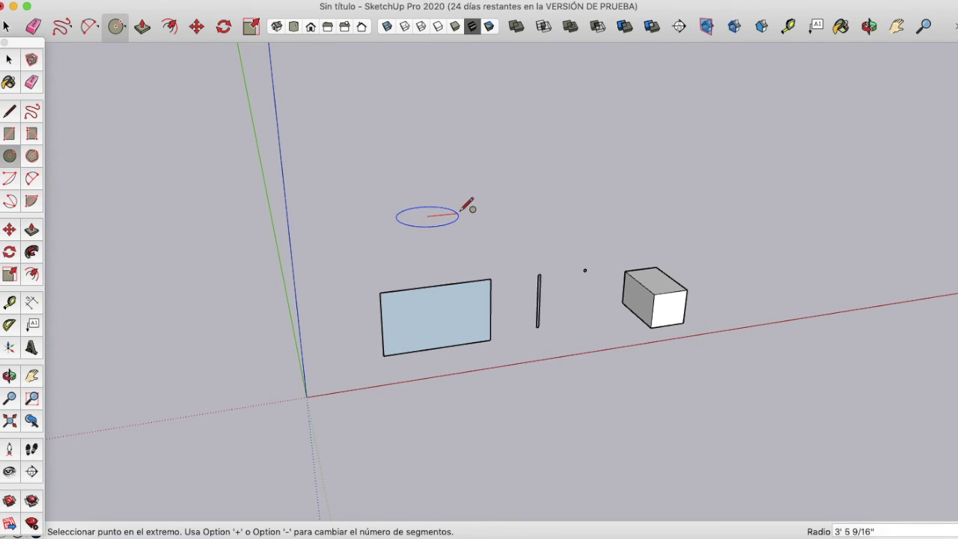
pyautogui.click(475, 216)
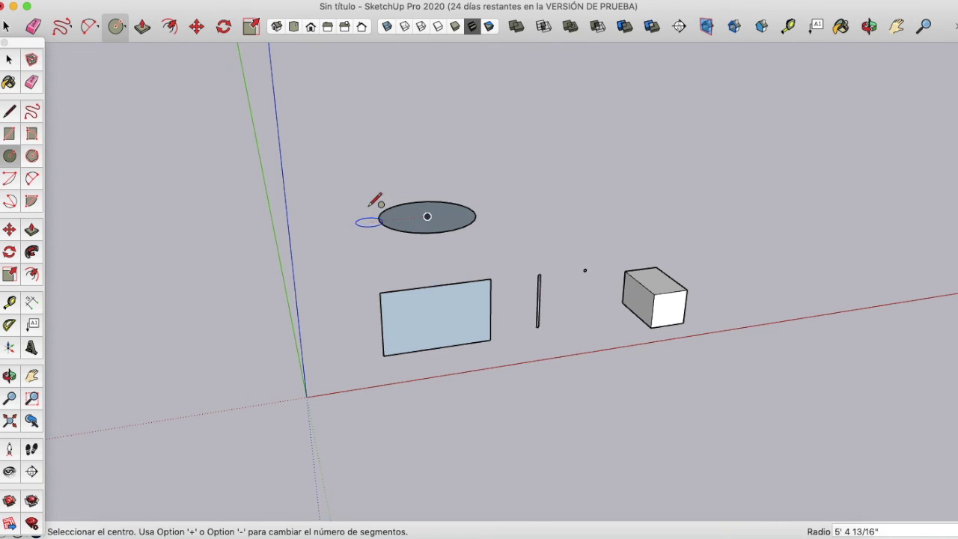
pyautogui.click(31, 230)
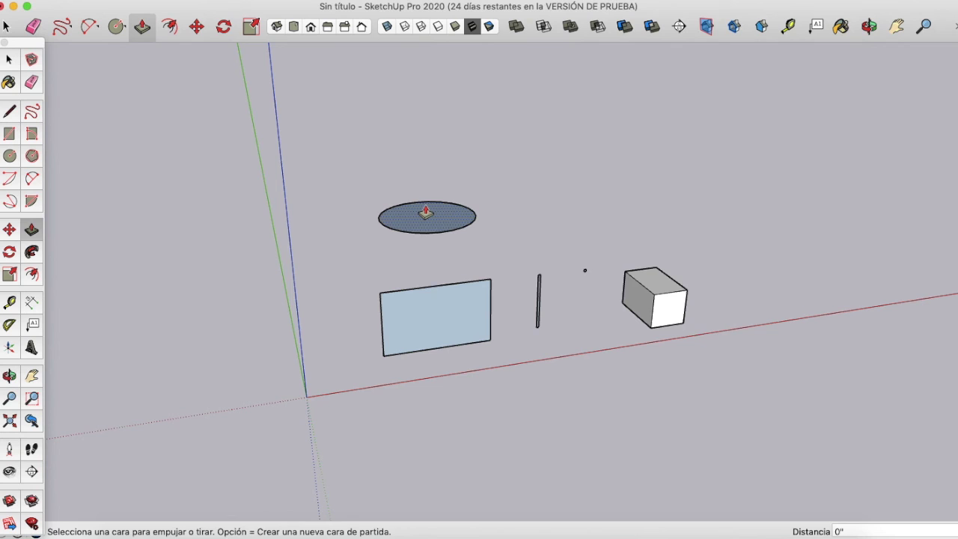
pyautogui.moveTo(426, 213); pyautogui.dragTo(426, 126)
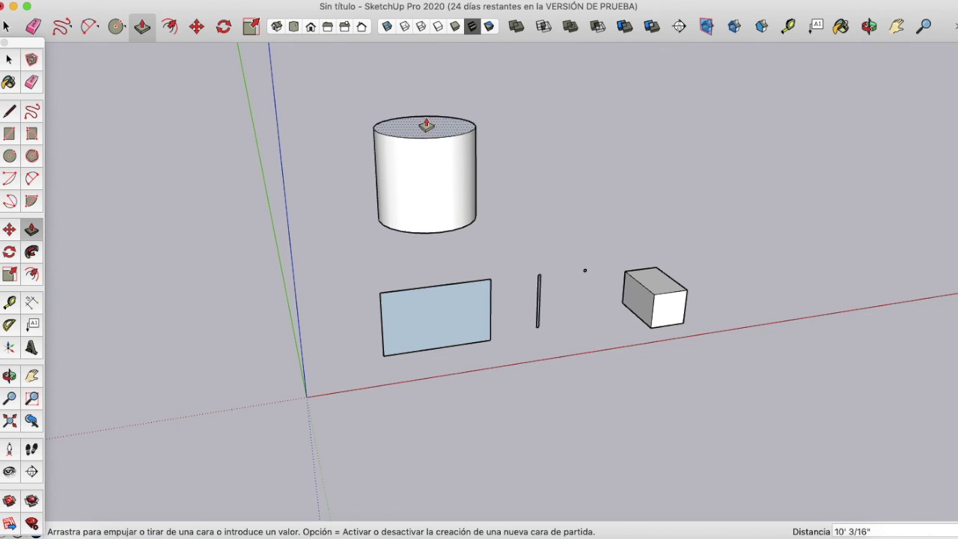
pyautogui.moveTo(426, 126); pyautogui.dragTo(424, 88)
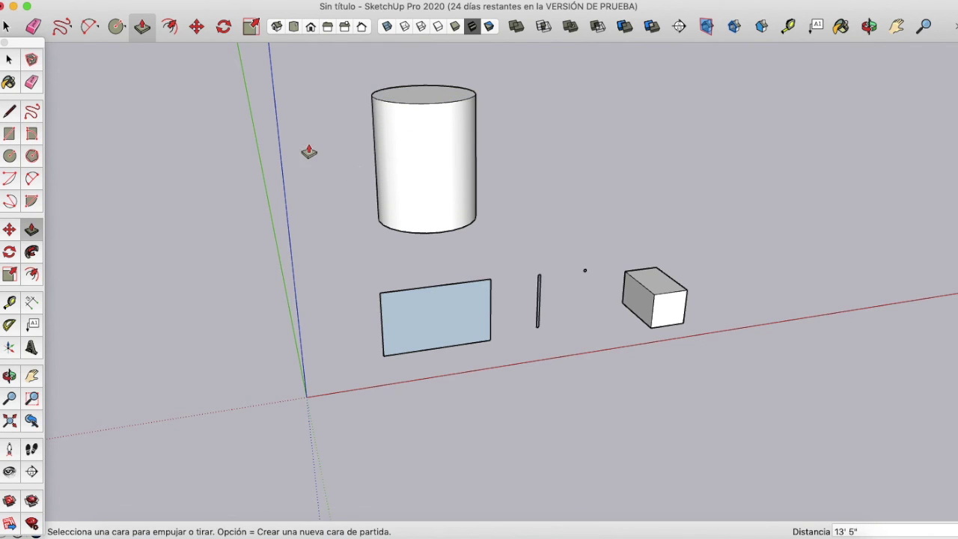
pyautogui.press('space')
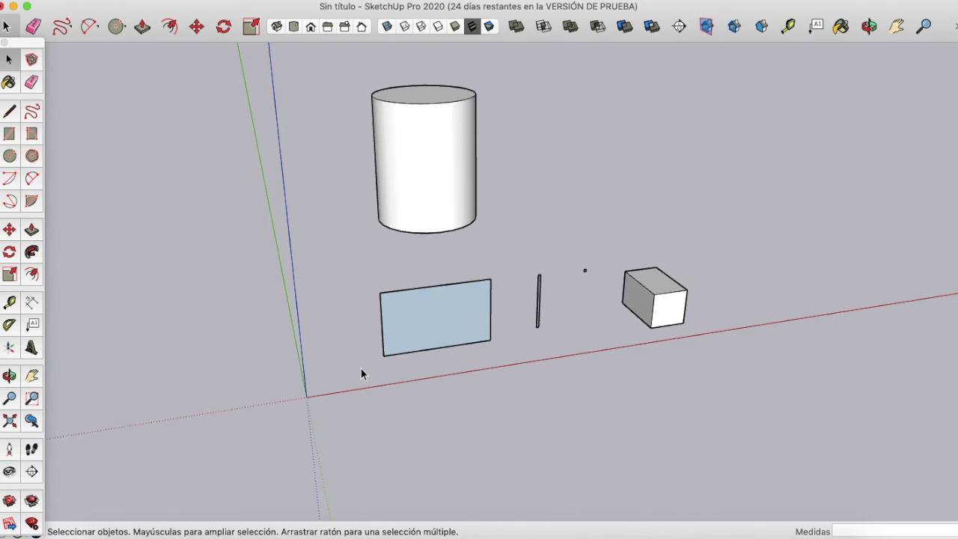
pyautogui.click(10, 230)
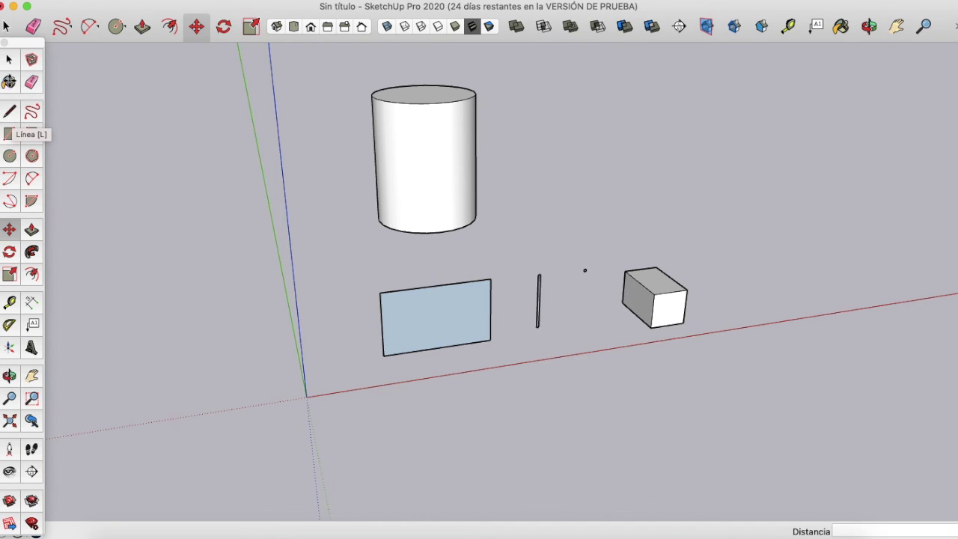
pyautogui.click(9, 59)
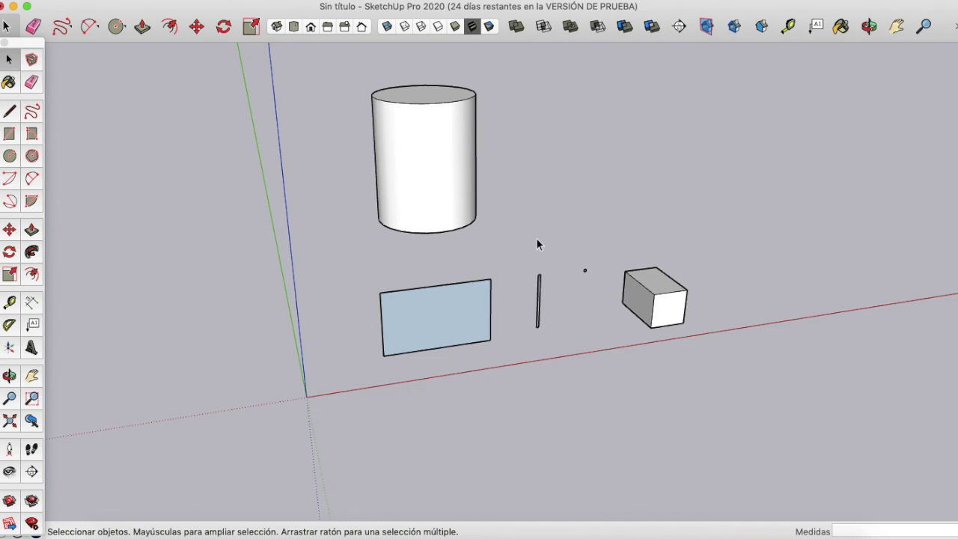